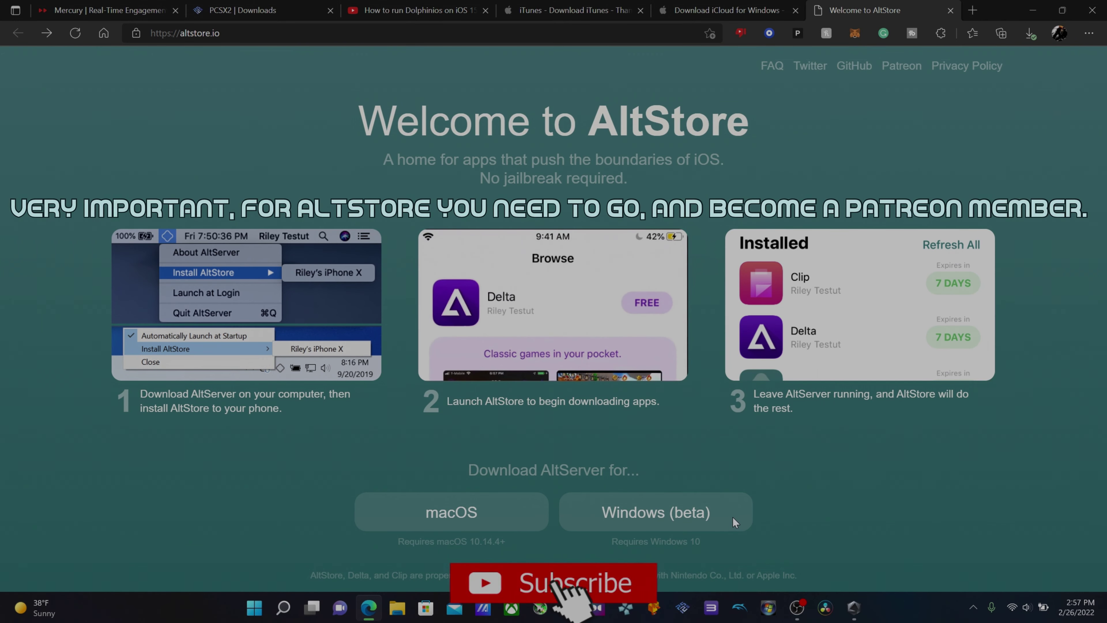
# Step: Open the AltStore developer's Patreon page and expand the description of the $3 Beta Access membership
pyautogui.click(900, 68)
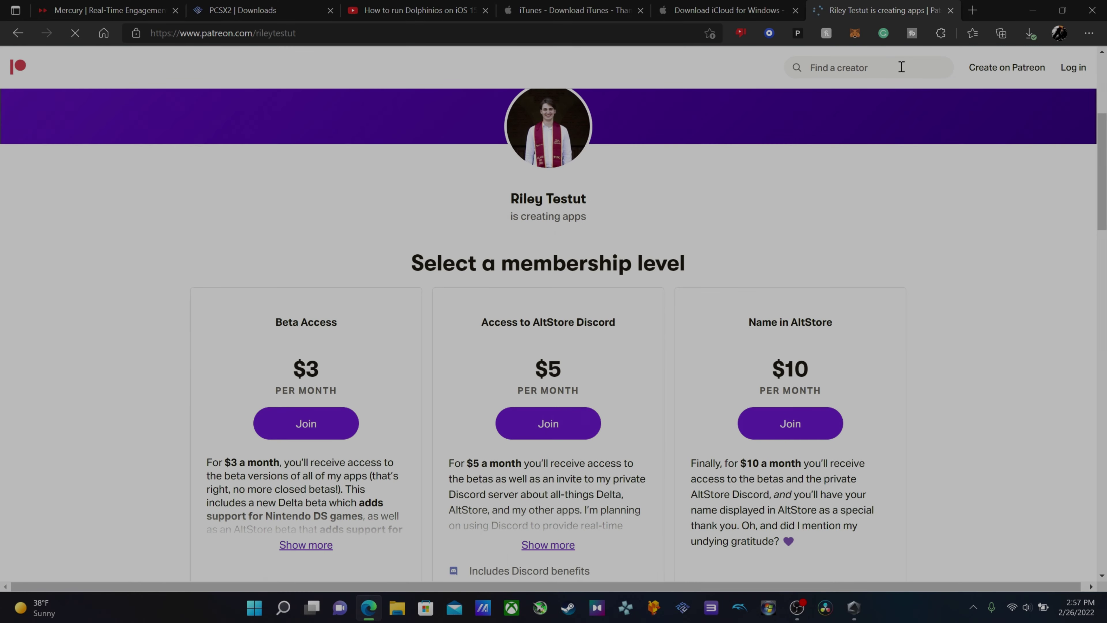
pyautogui.scroll(-2, 622, 247)
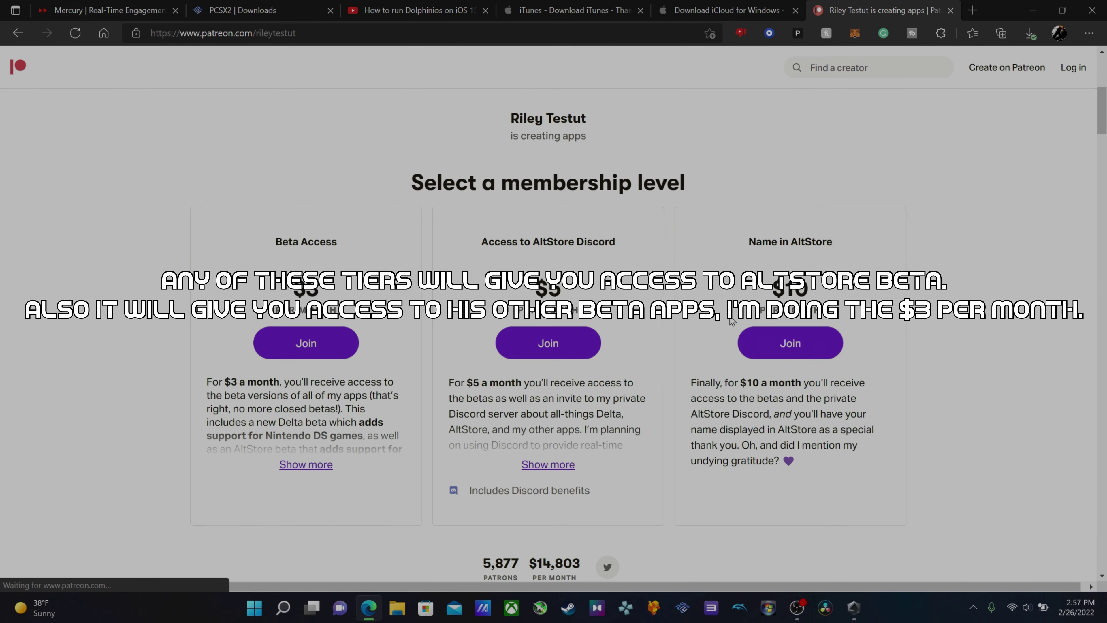
pyautogui.click(315, 470)
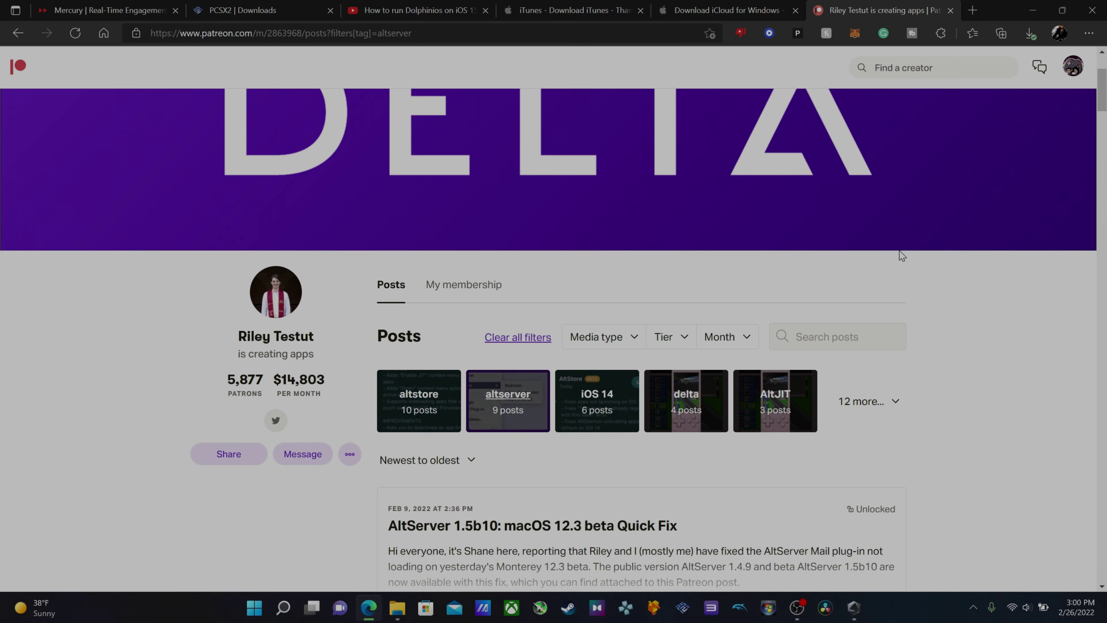
# Step: Download AltServer_1.5b7_Windows.zip from the "AltStore 1.5b + AltServer 1.5b7 - AltJIT Improvements" post and close the browser
pyautogui.moveTo(1103, 100); pyautogui.dragTo(1104, 287)
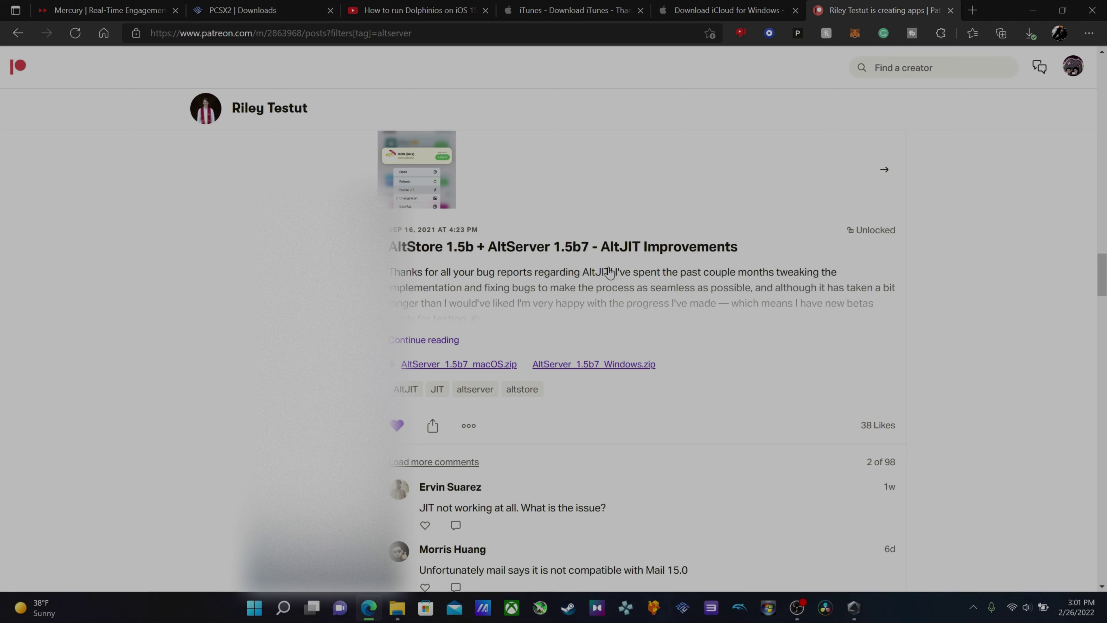
pyautogui.click(613, 368)
pyautogui.moveTo(612, 371); pyautogui.dragTo(749, 331)
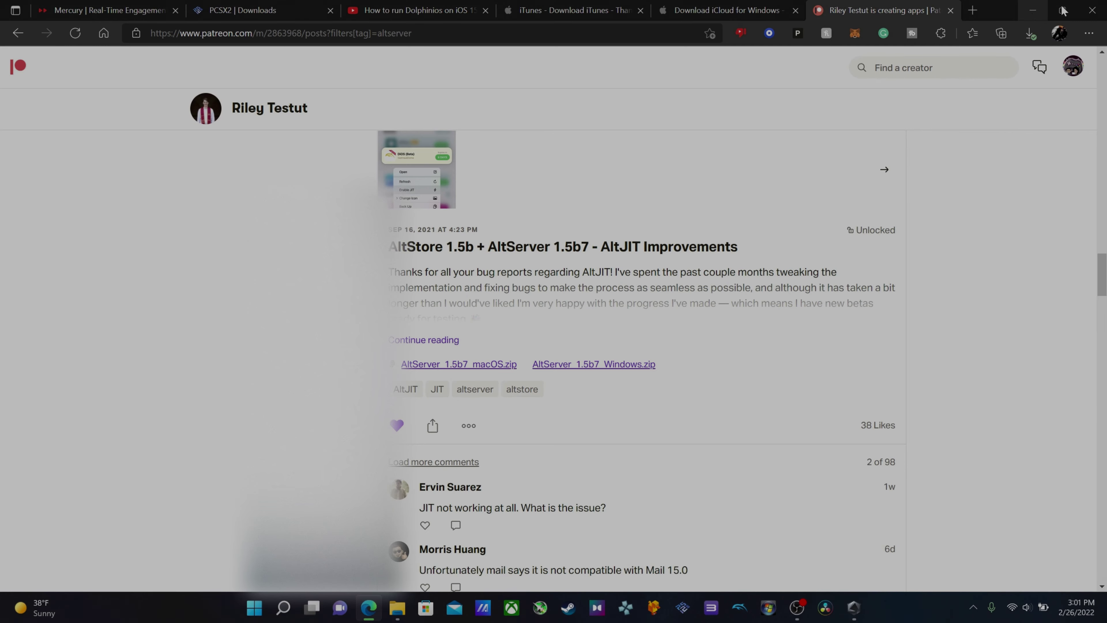
pyautogui.click(1099, 13)
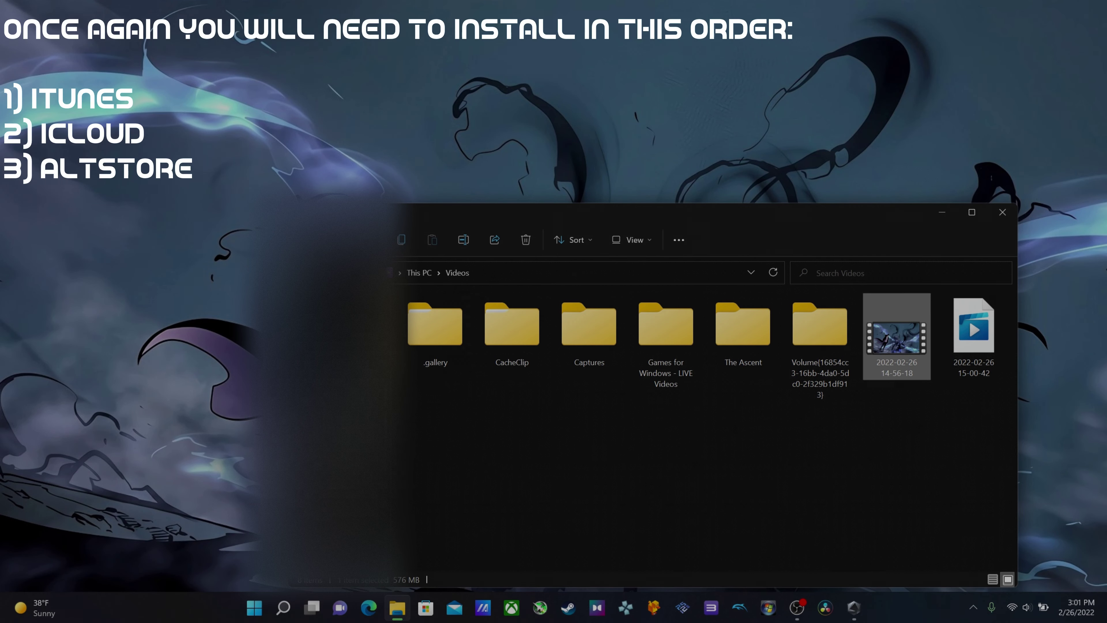
# Step: Run iTunes64Setup from the Downloads folder and install iTunes with the default options
pyautogui.hotkey('alt', 'Left')
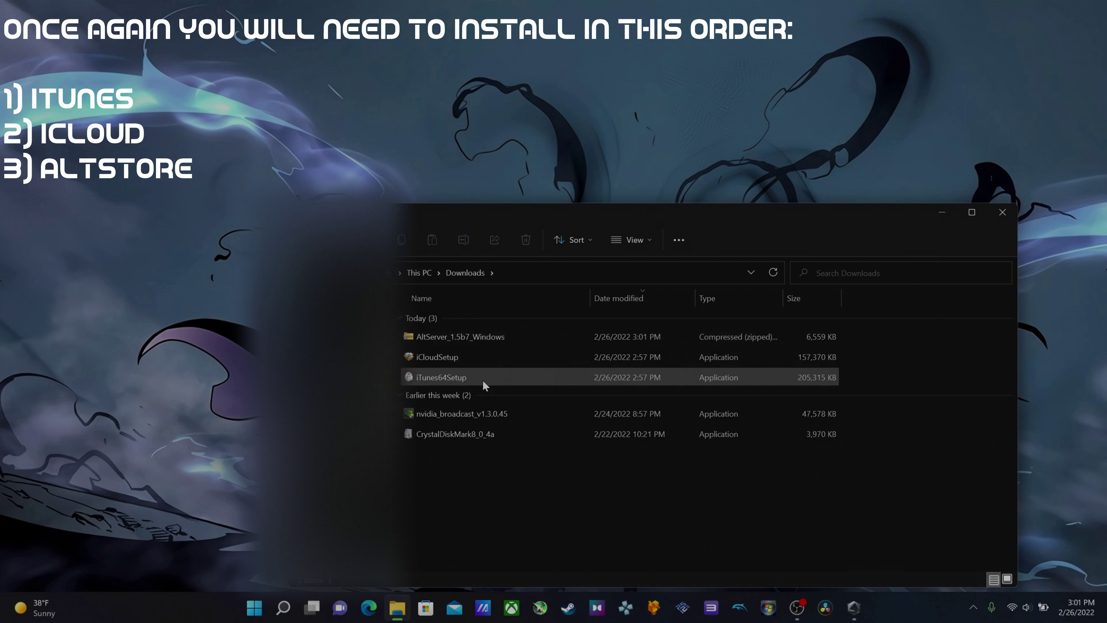
pyautogui.doubleClick(432, 377)
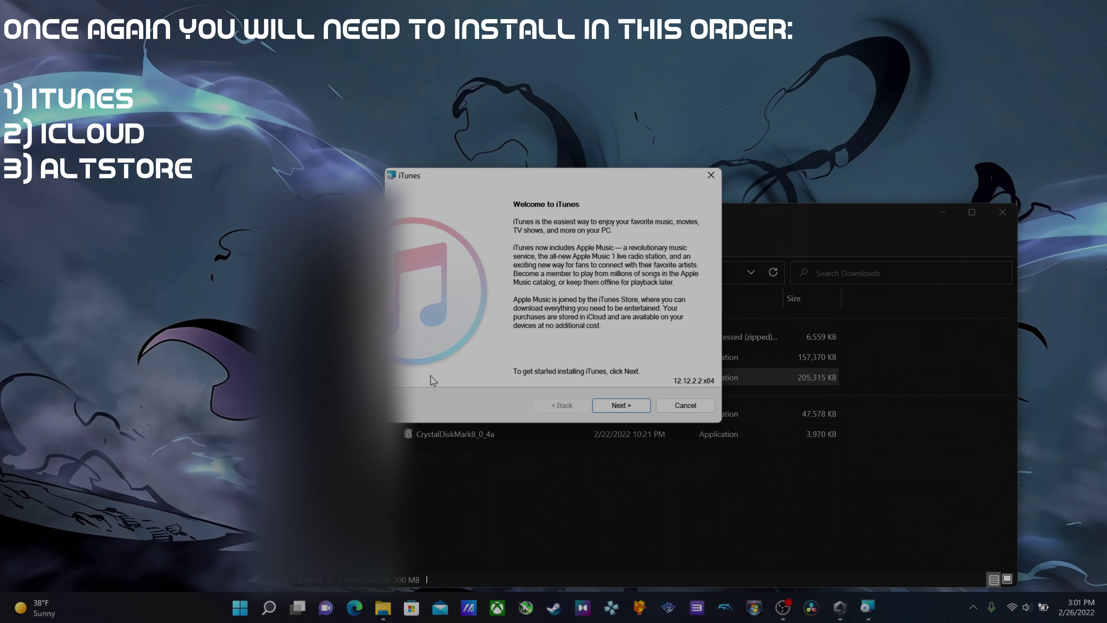
pyautogui.click(612, 406)
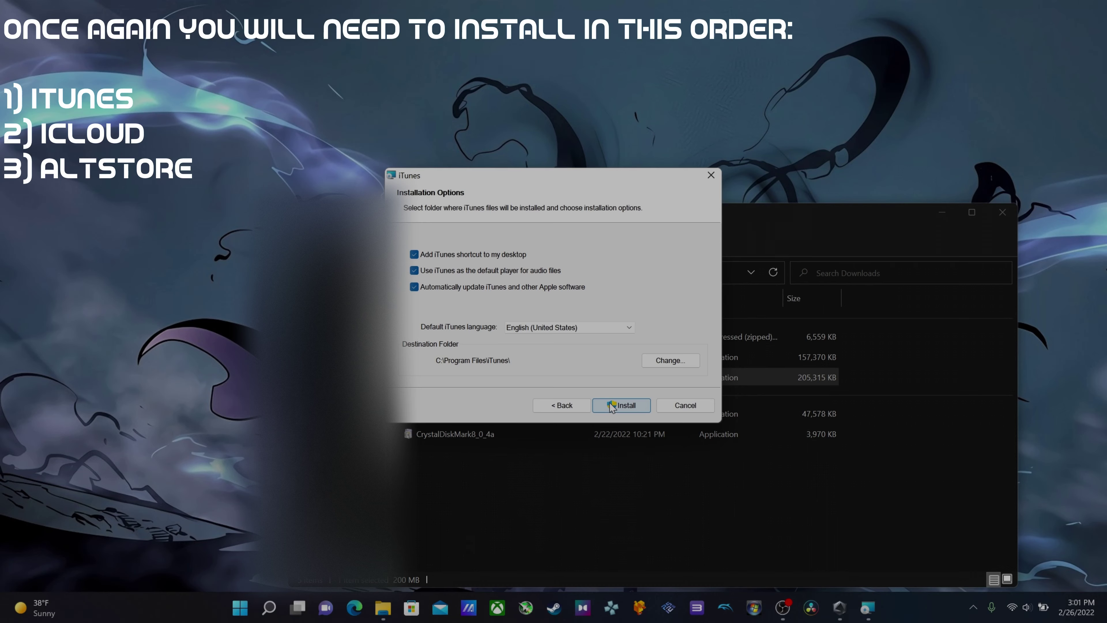
pyautogui.click(612, 405)
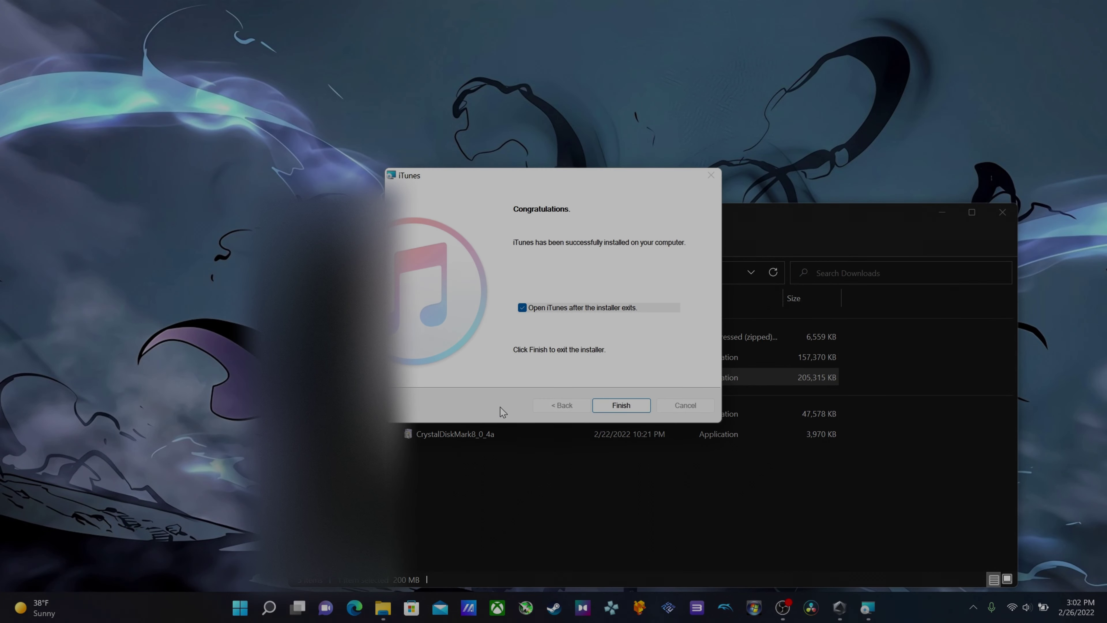
# Step: Finish the iTunes installer, accept the software license agreement, and minimize iTunes after getting past its welcome screen
pyautogui.click(619, 406)
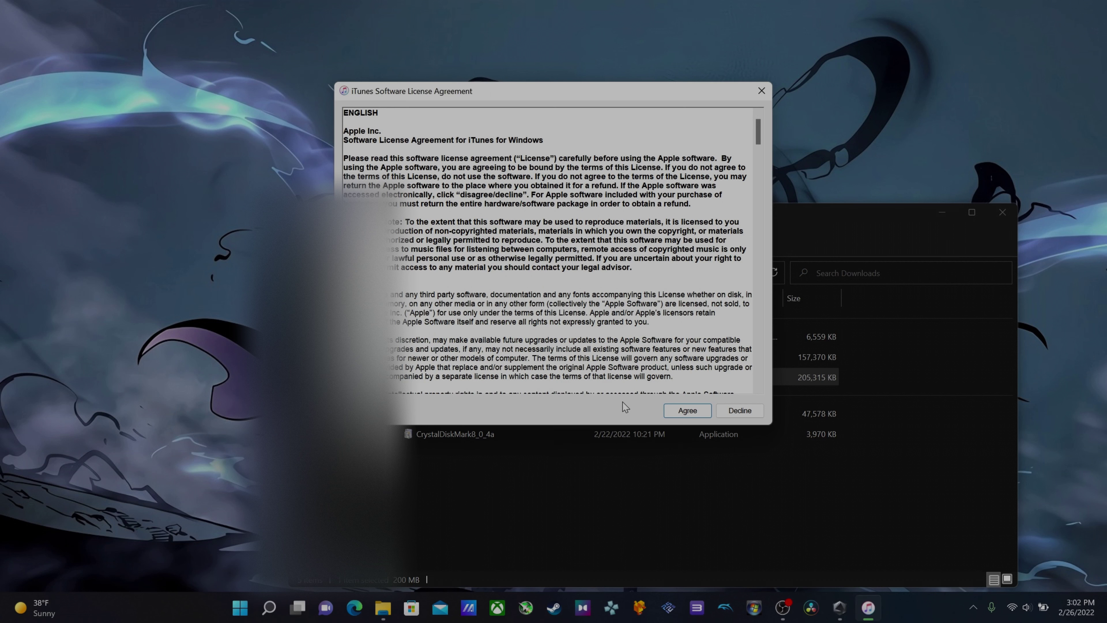
pyautogui.click(681, 411)
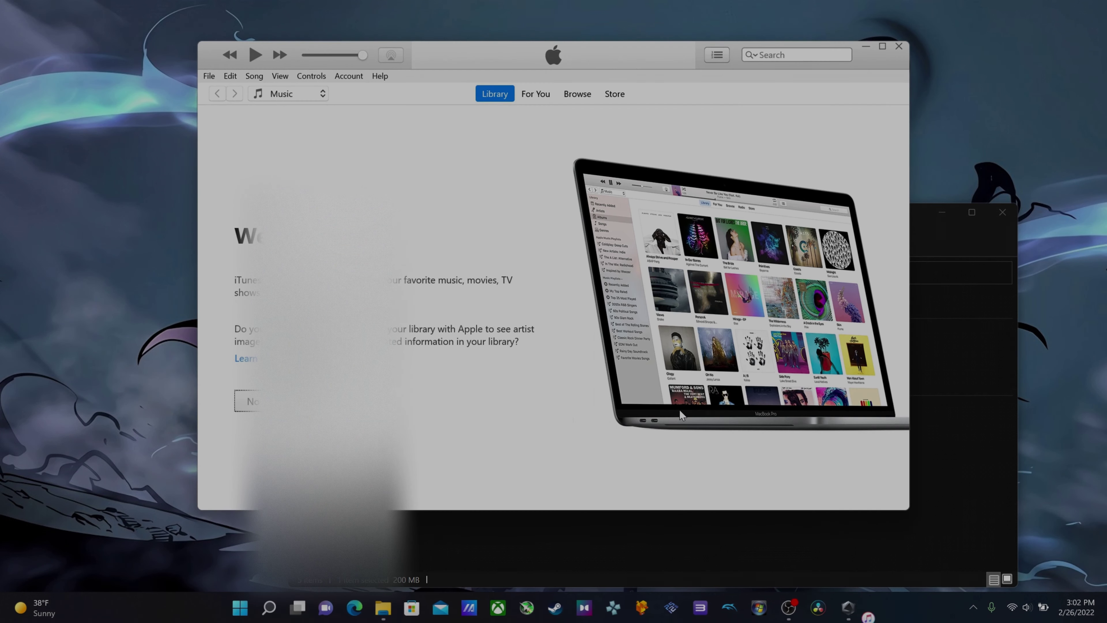
pyautogui.press('Return')
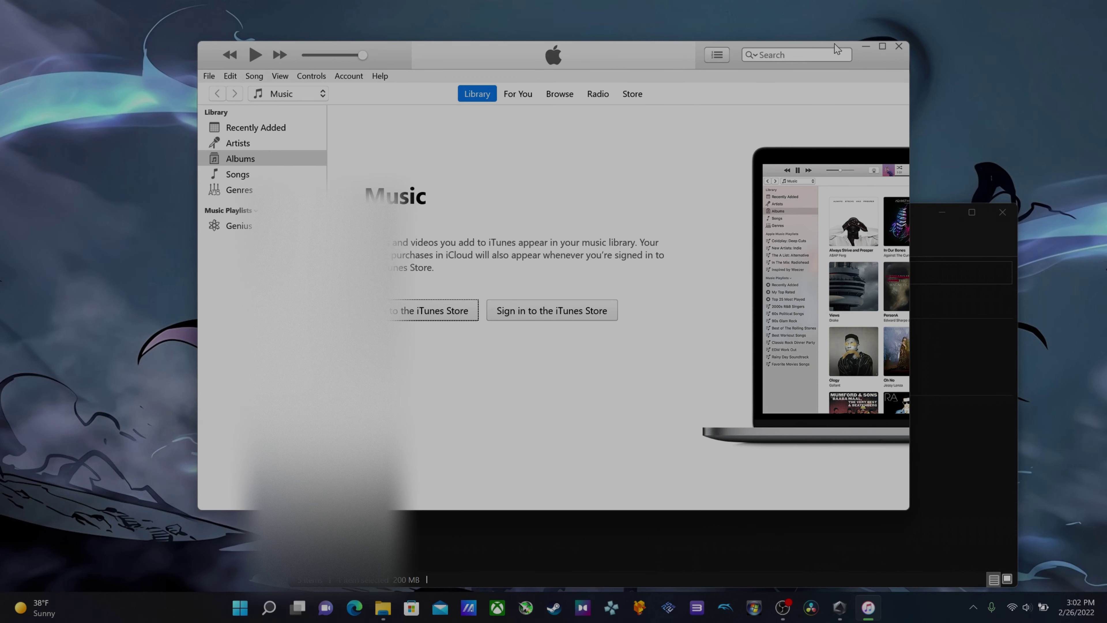
pyautogui.click(869, 46)
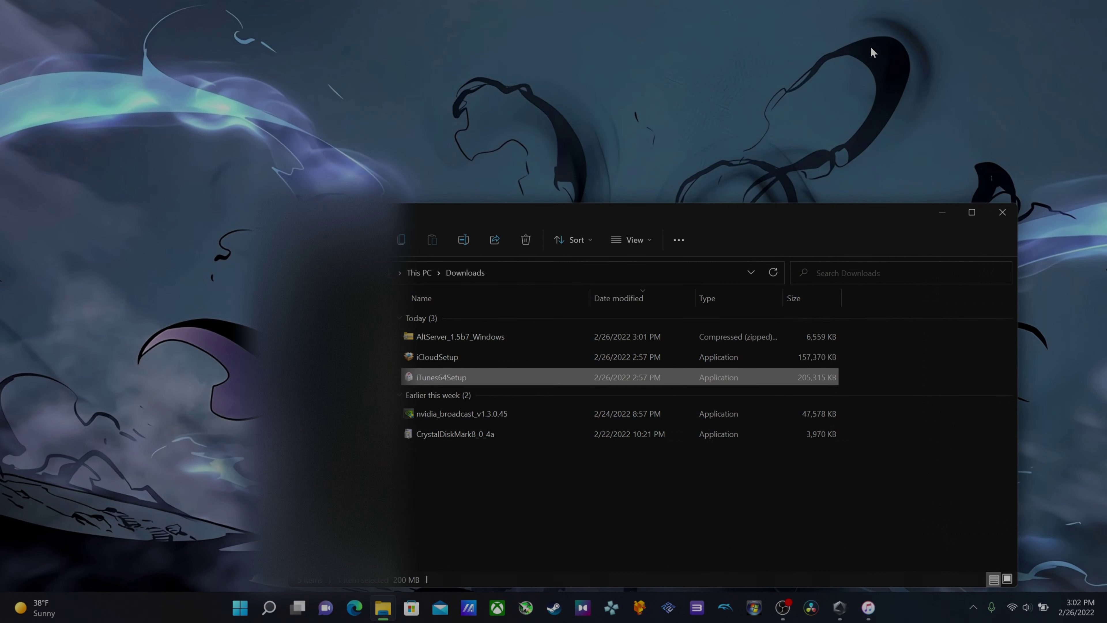
# Step: Install iCloud from iCloudSetup, accepting the license terms and declining the immediate system restart
pyautogui.click(448, 360)
pyautogui.doubleClick(448, 361)
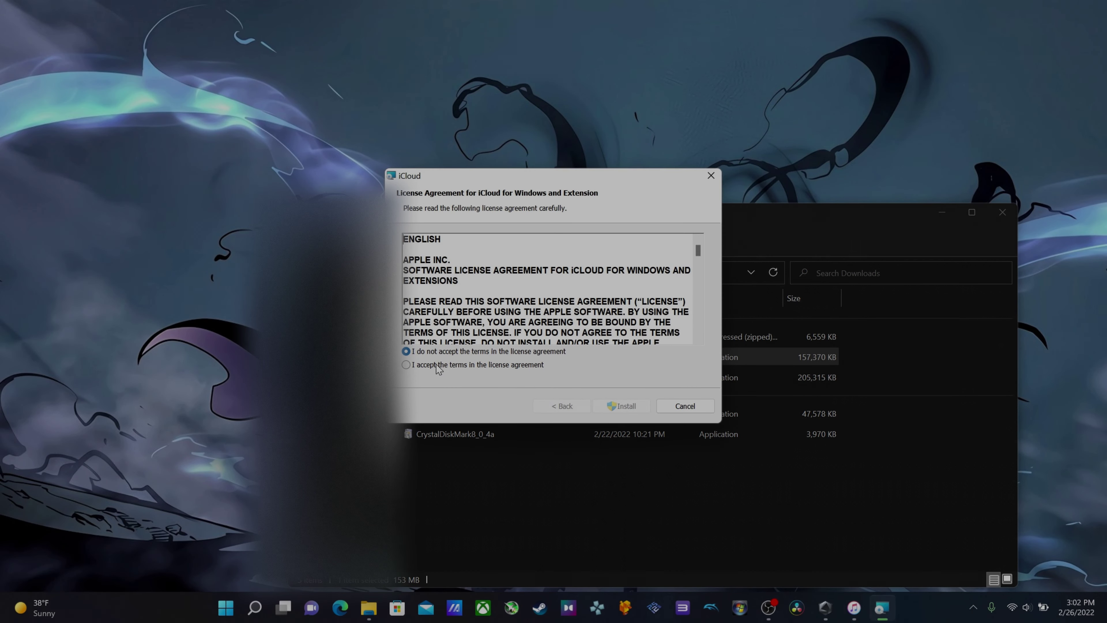
pyautogui.click(437, 367)
pyautogui.click(627, 407)
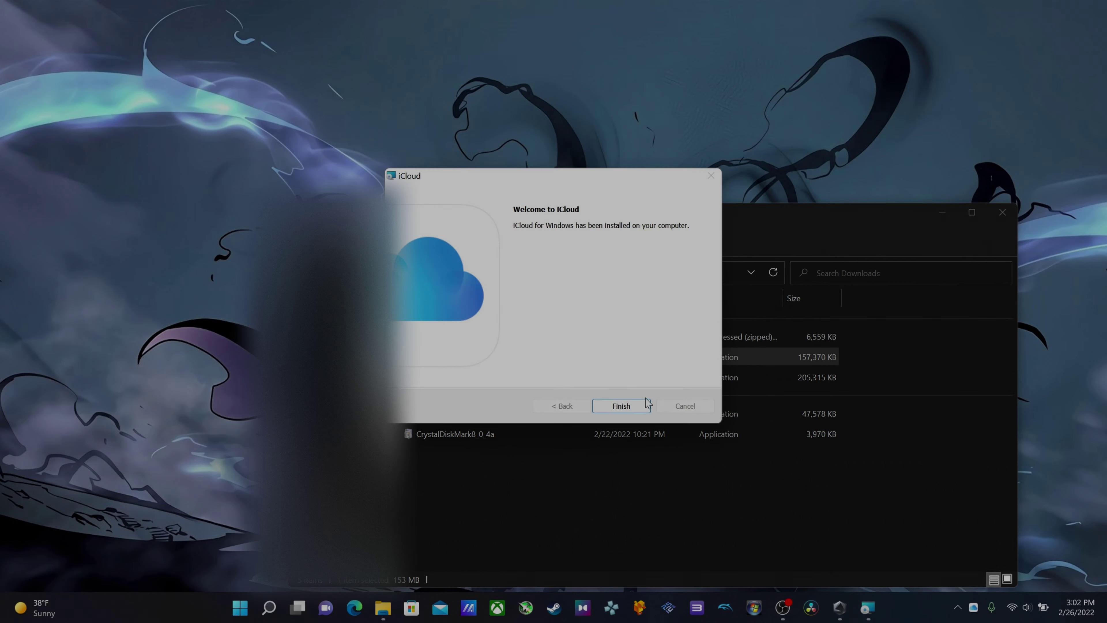
pyautogui.click(621, 405)
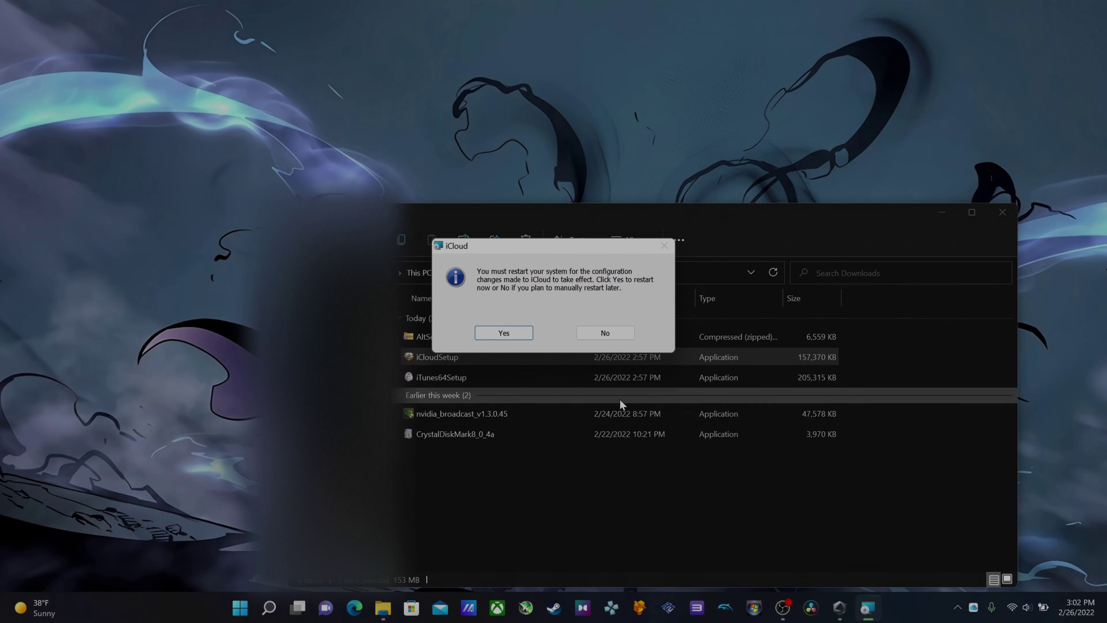
pyautogui.click(599, 337)
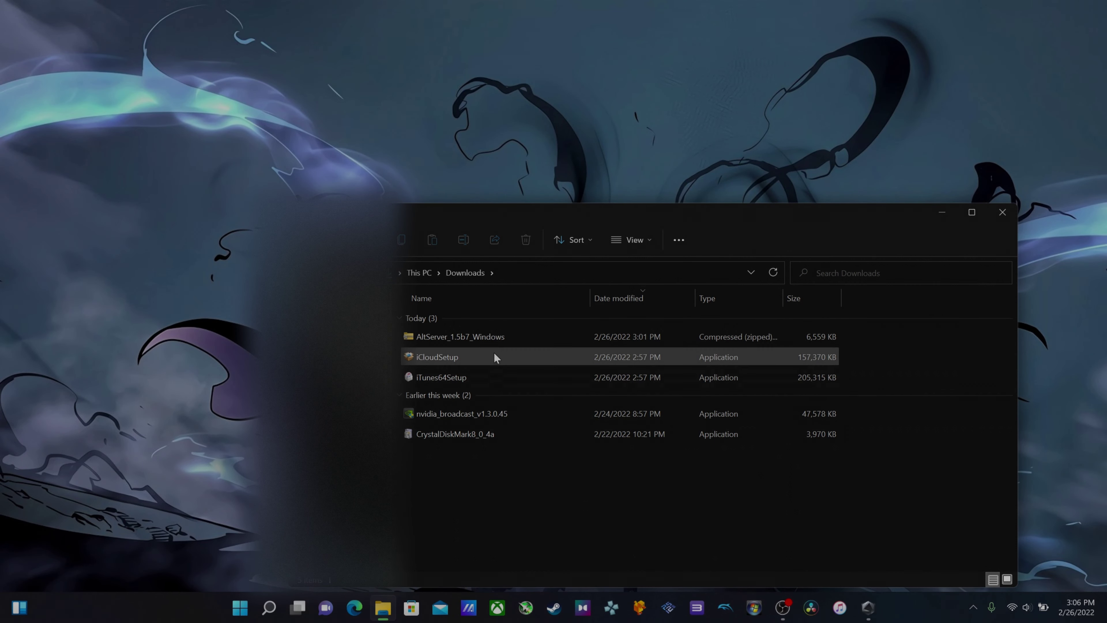
# Step: Extract the AltServer_1.5b7_Windows zip archive into the default folder in Downloads
pyautogui.rightClick(505, 336)
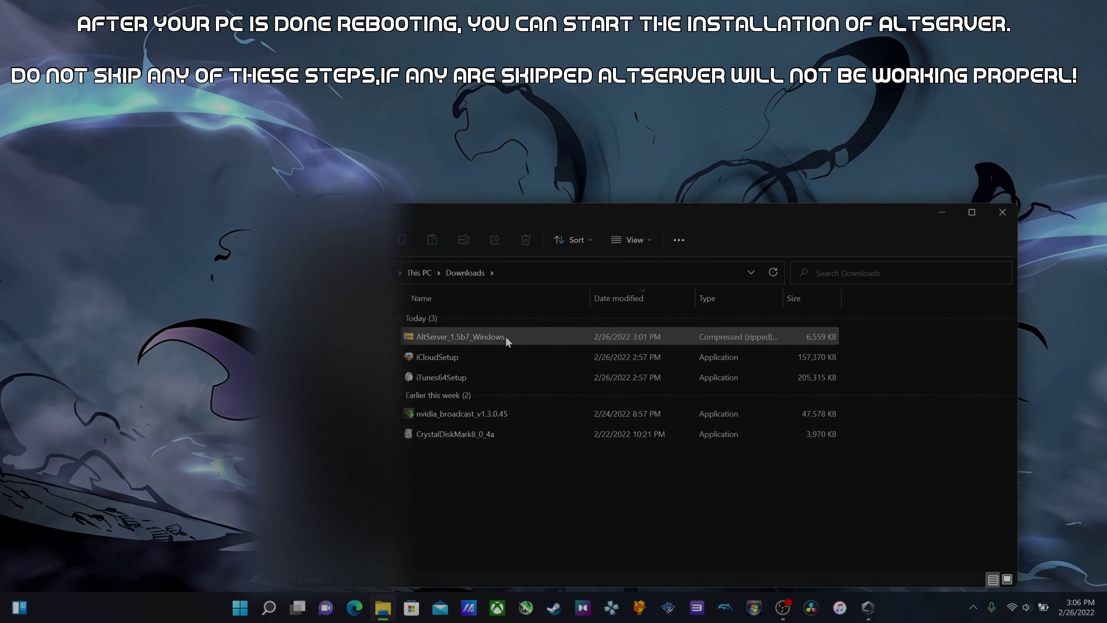
pyautogui.click(476, 340)
pyautogui.rightClick(477, 340)
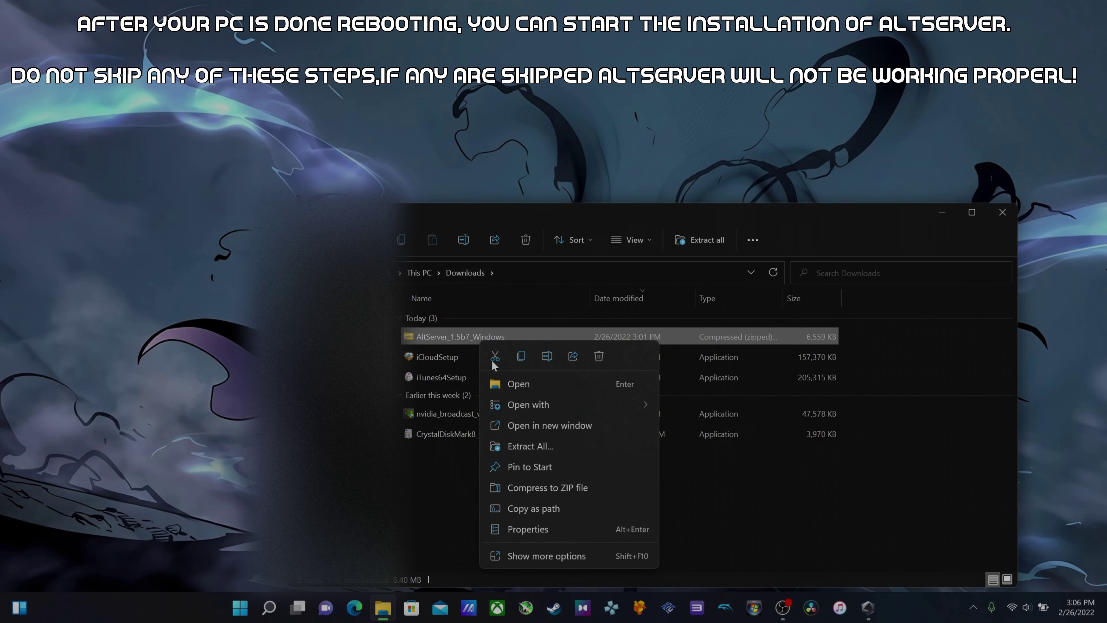
pyautogui.click(548, 447)
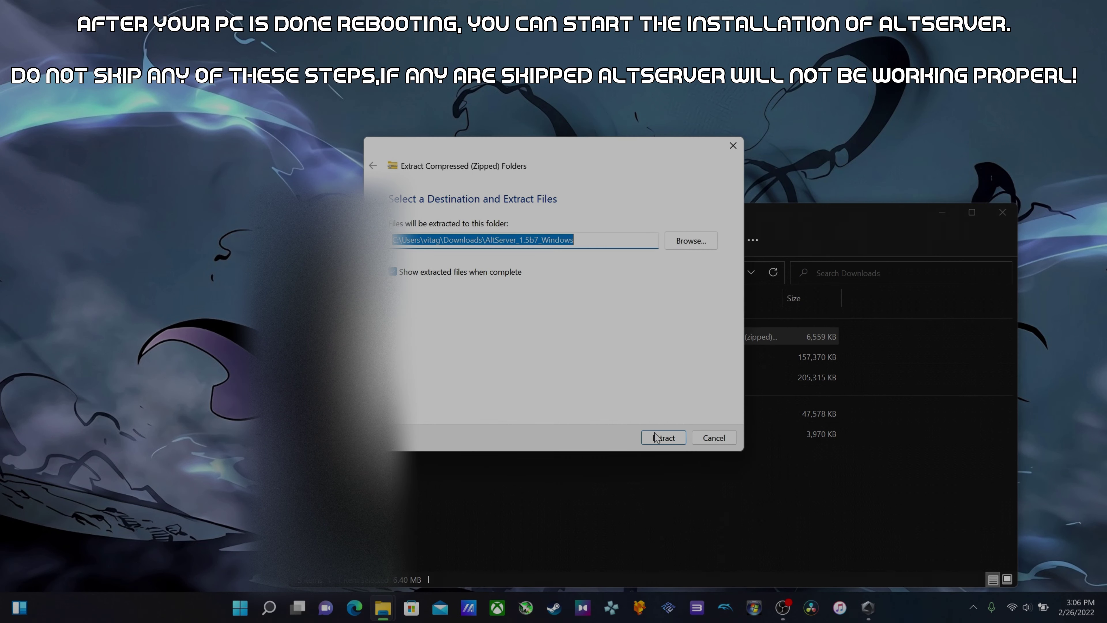
pyautogui.click(656, 435)
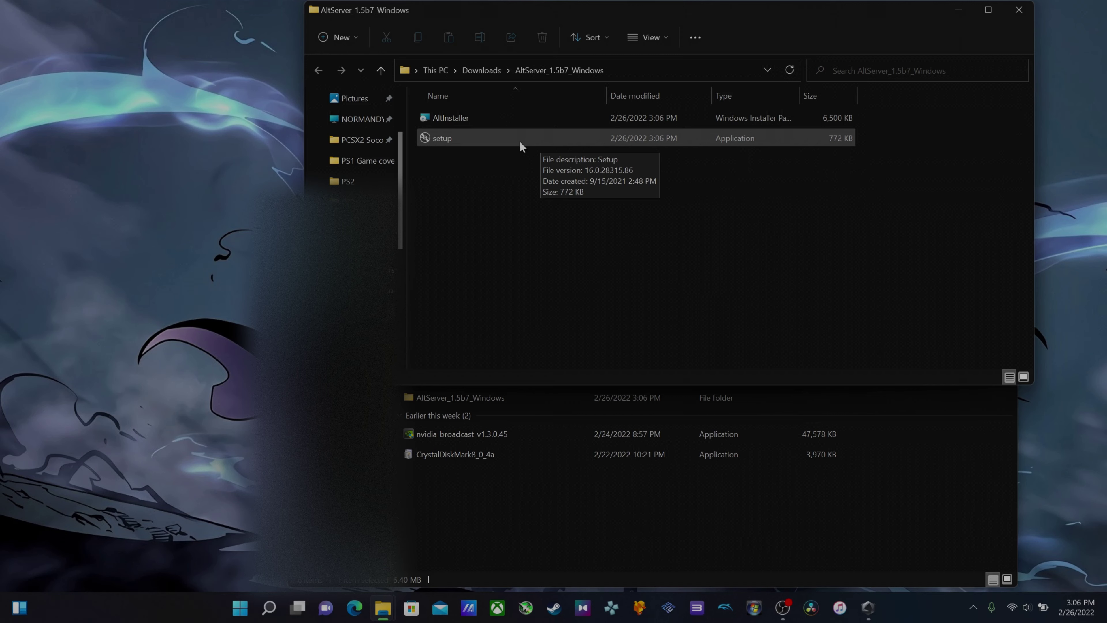
# Step: Run AltInstaller from the extracted folder, allowing it past the Microsoft Defender SmartScreen warning
pyautogui.doubleClick(498, 117)
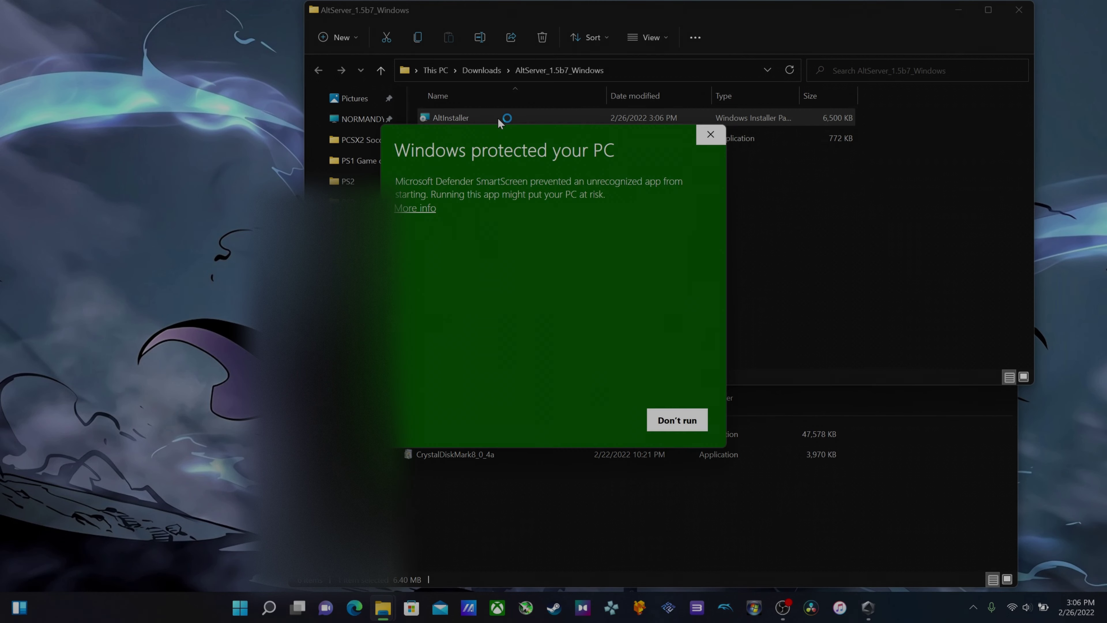
pyautogui.click(428, 209)
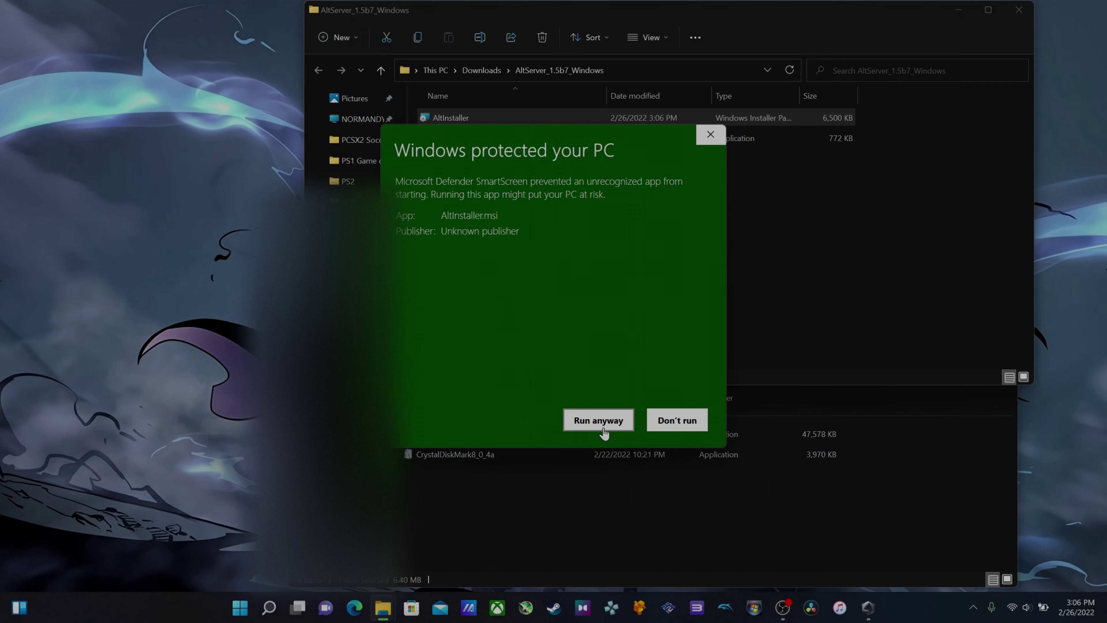
pyautogui.click(599, 420)
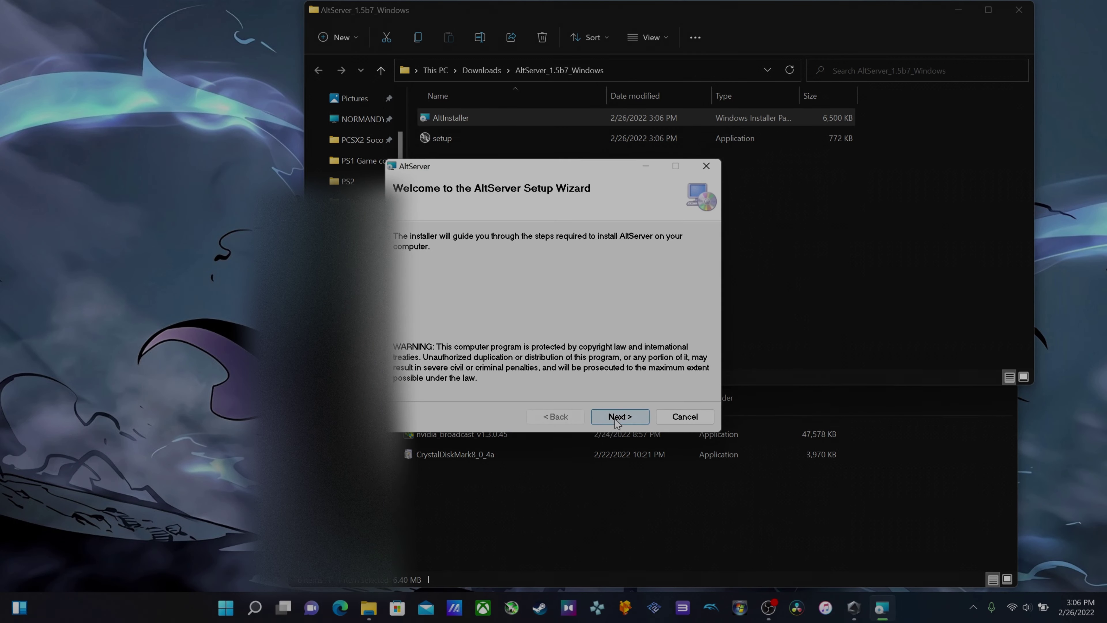
# Step: Install AltServer in its default folder for Just me, then close the installer and both folder windows
pyautogui.click(617, 419)
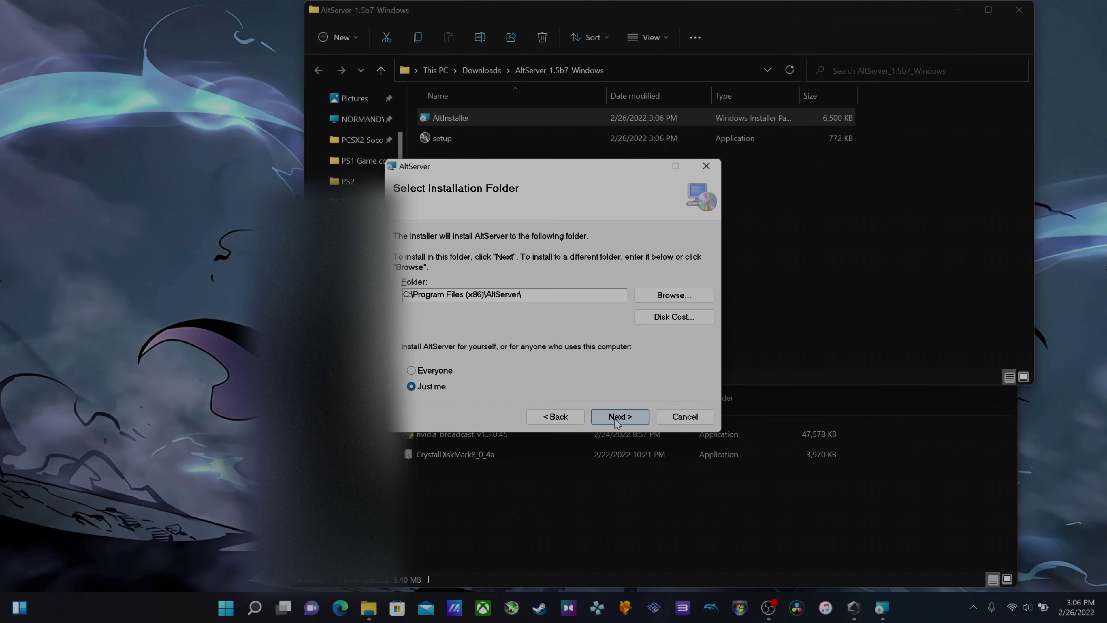
pyautogui.click(617, 419)
pyautogui.click(617, 418)
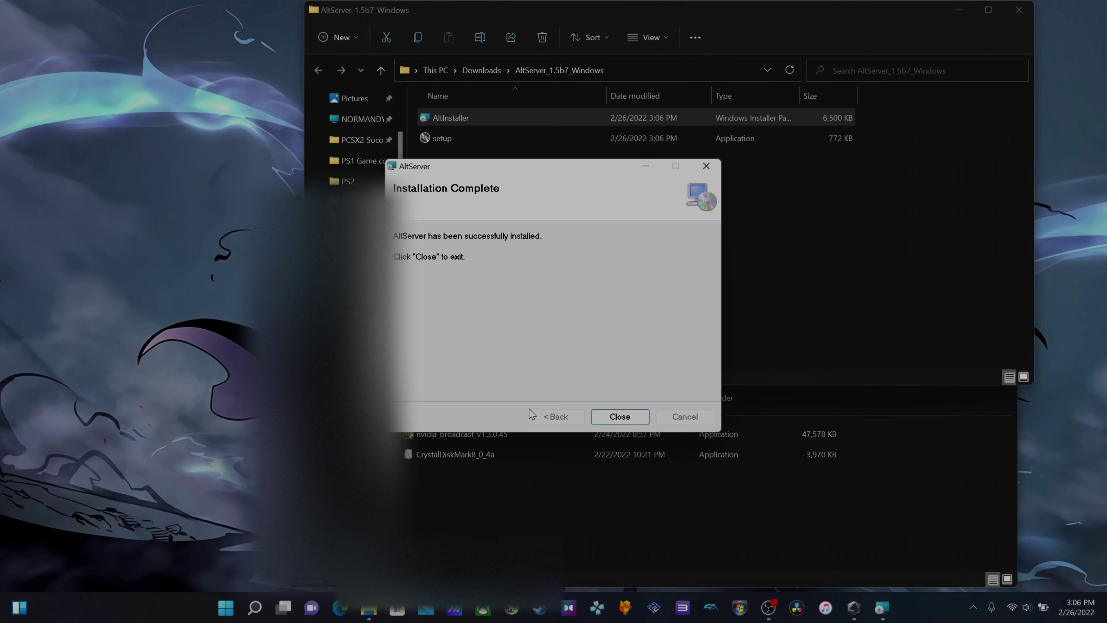
pyautogui.click(620, 416)
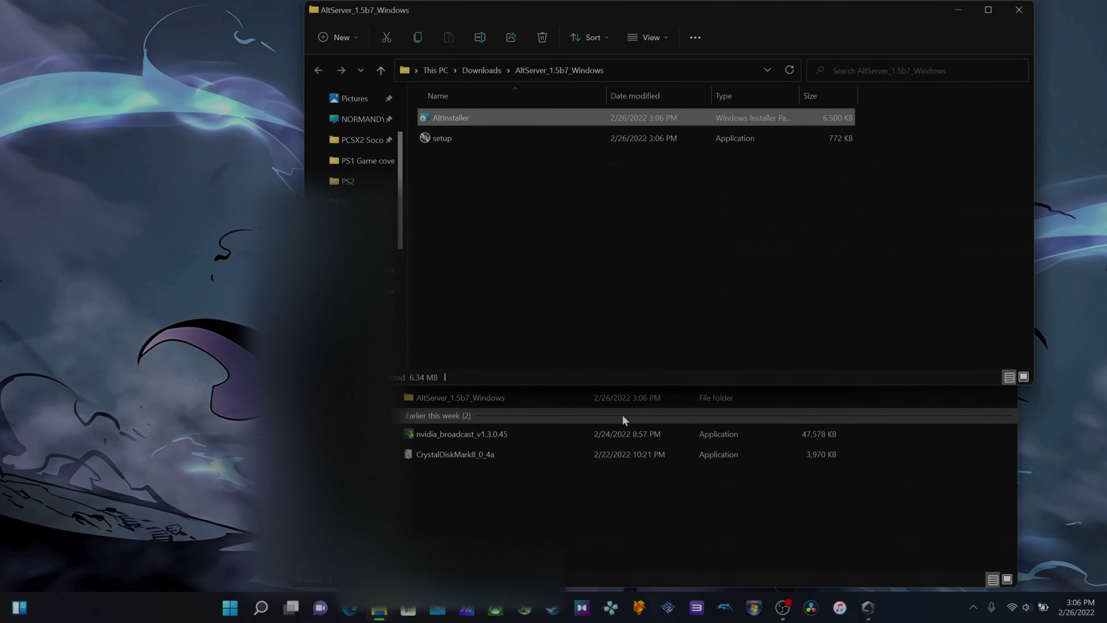
pyautogui.click(1019, 10)
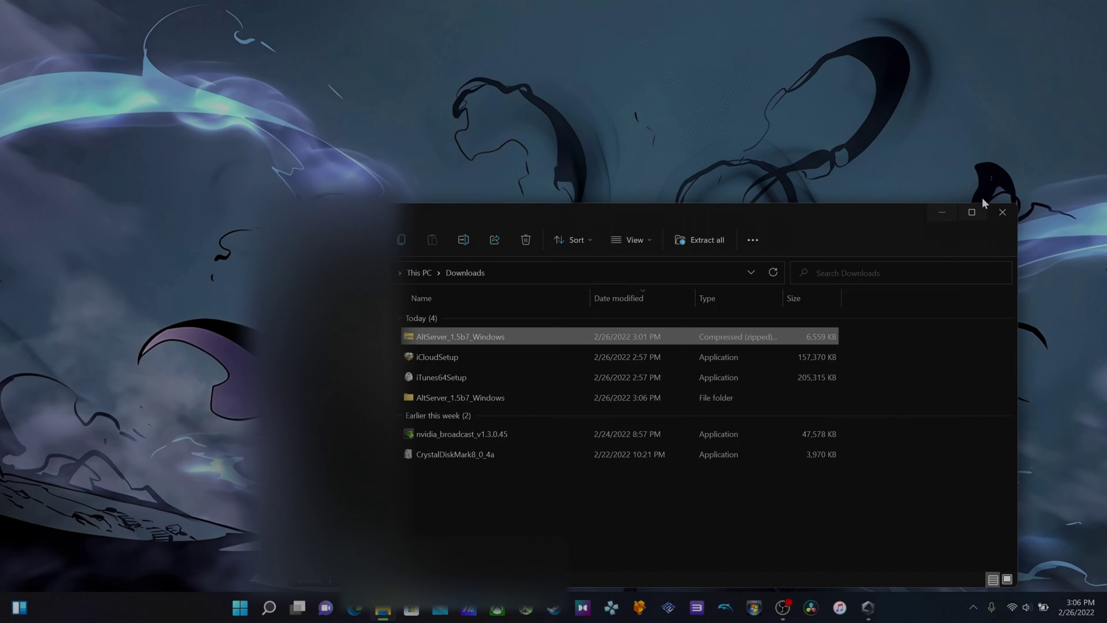
pyautogui.click(1003, 212)
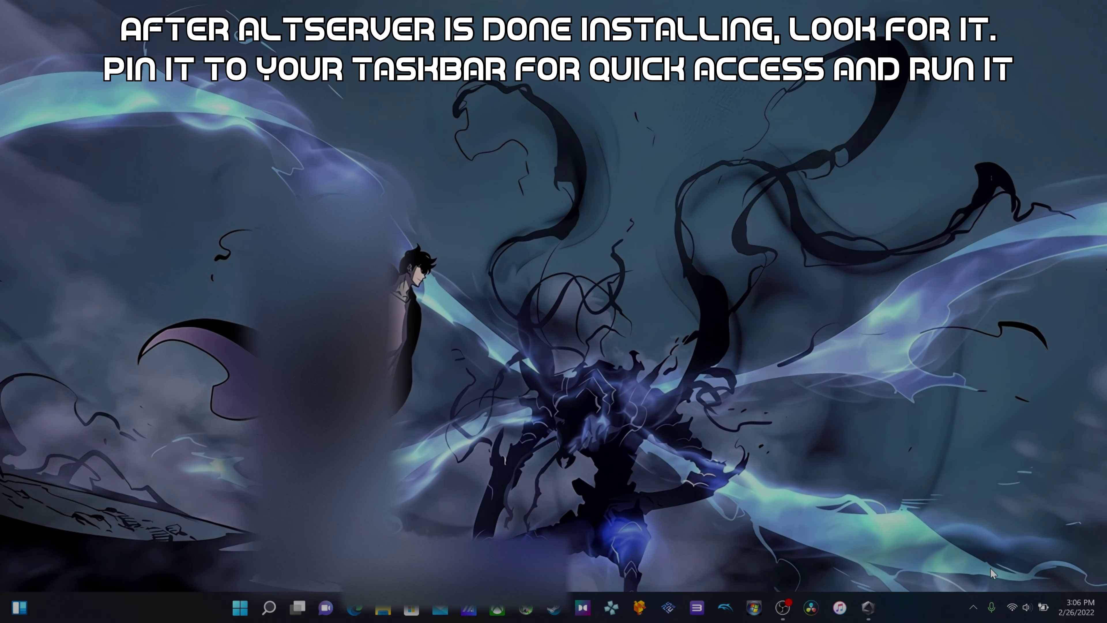
# Step: Pin the newly installed AltServer to the taskbar and launch it
pyautogui.click(974, 607)
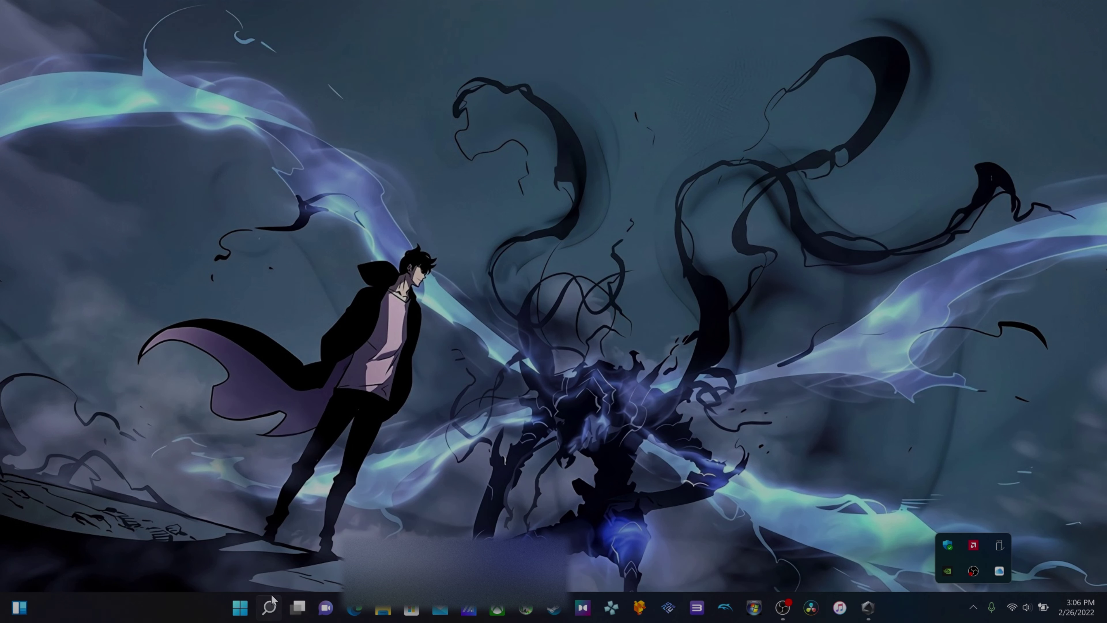
pyautogui.click(238, 607)
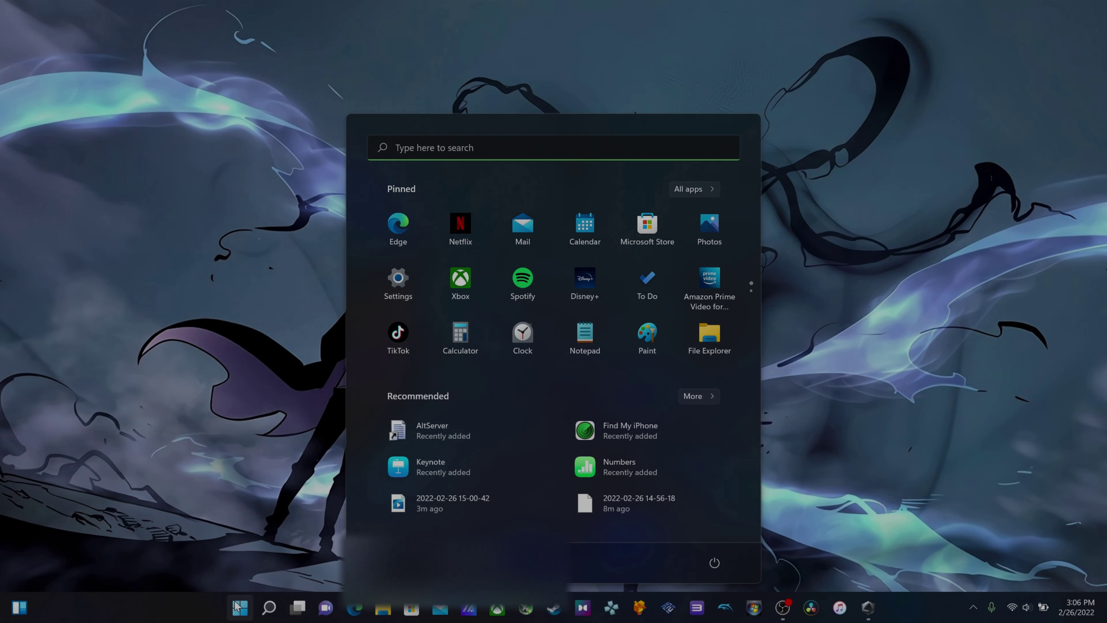
pyautogui.rightClick(453, 433)
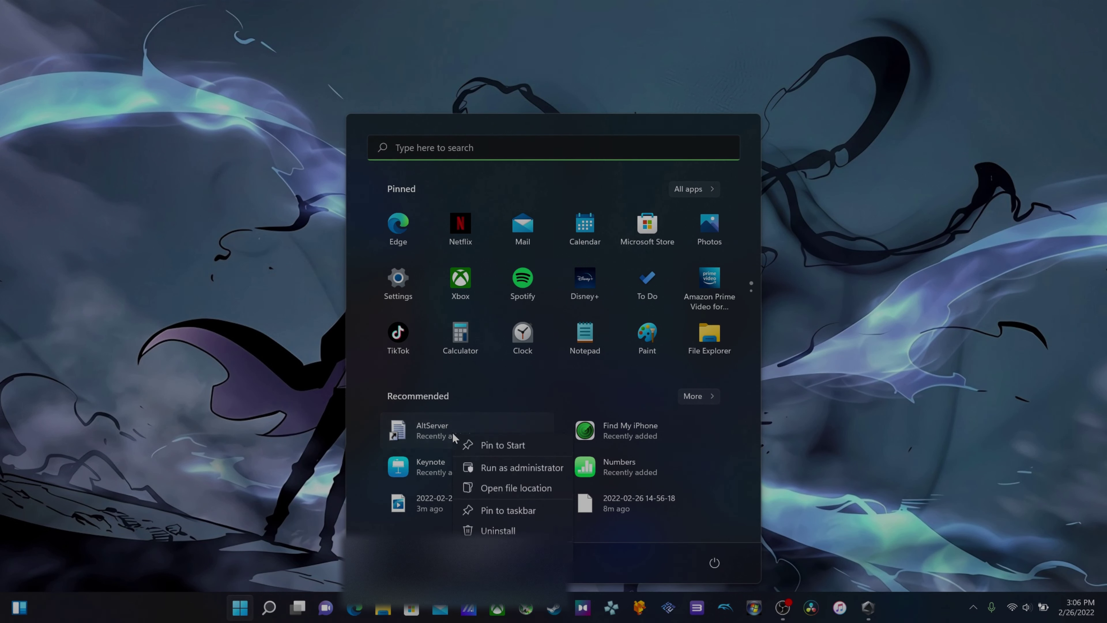
pyautogui.click(520, 510)
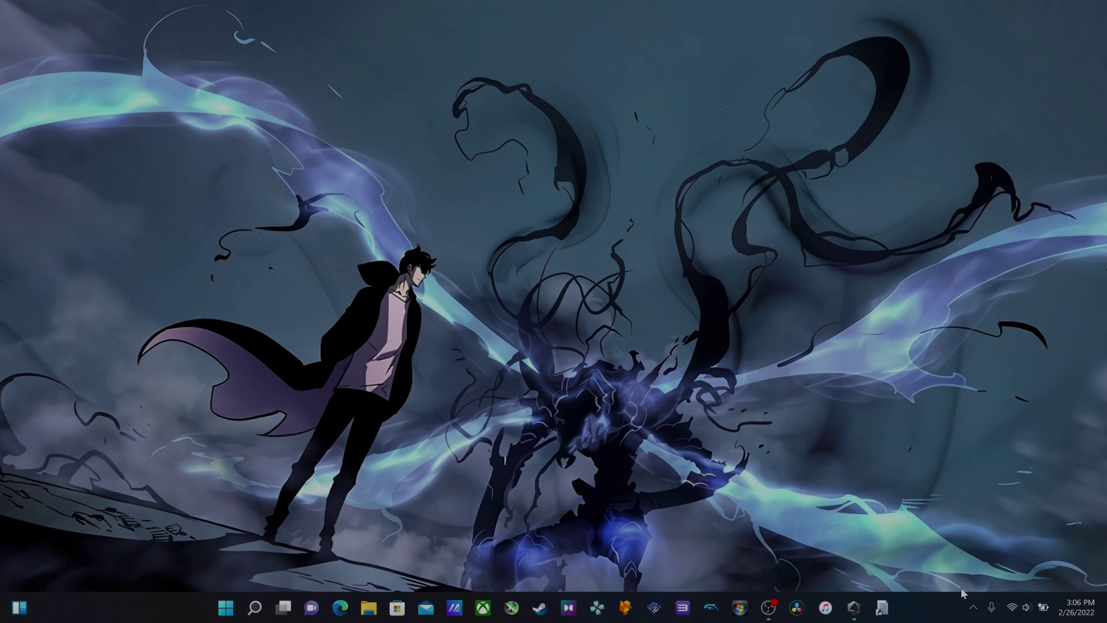
pyautogui.click(973, 607)
pyautogui.click(865, 520)
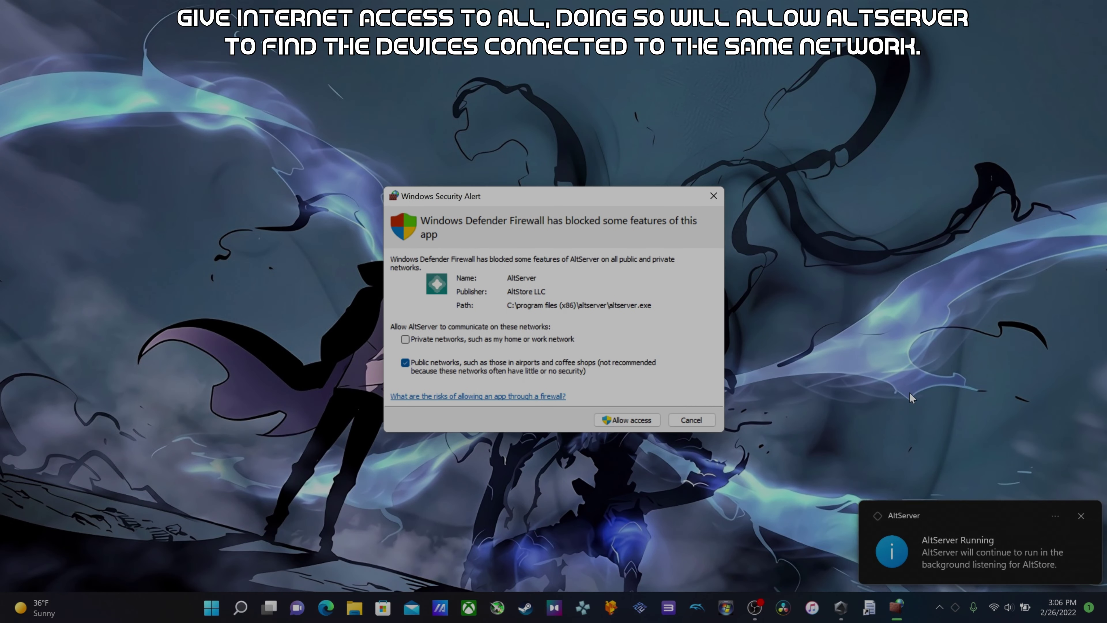
# Step: Allow AltServer through Windows Defender Firewall on both private and public networks
pyautogui.click(405, 339)
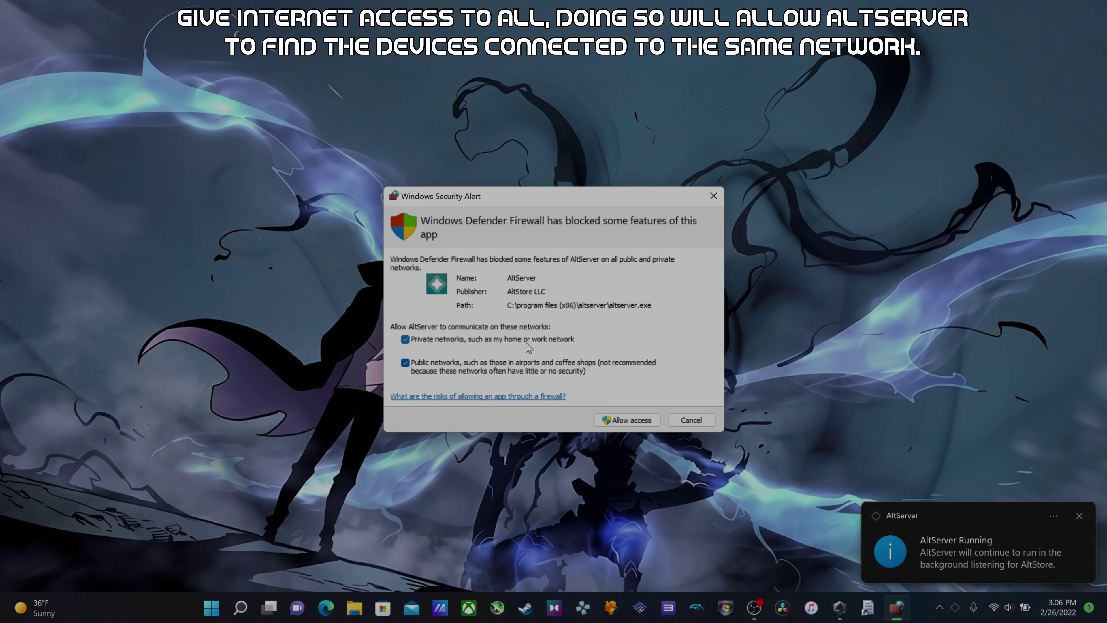
pyautogui.click(639, 421)
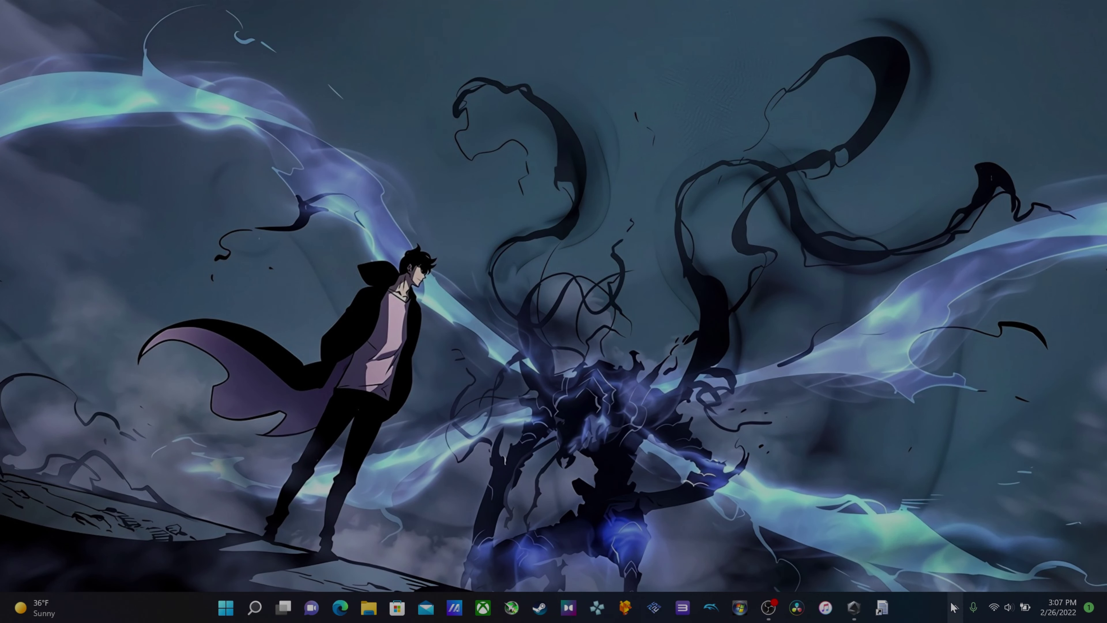
pyautogui.click(955, 607)
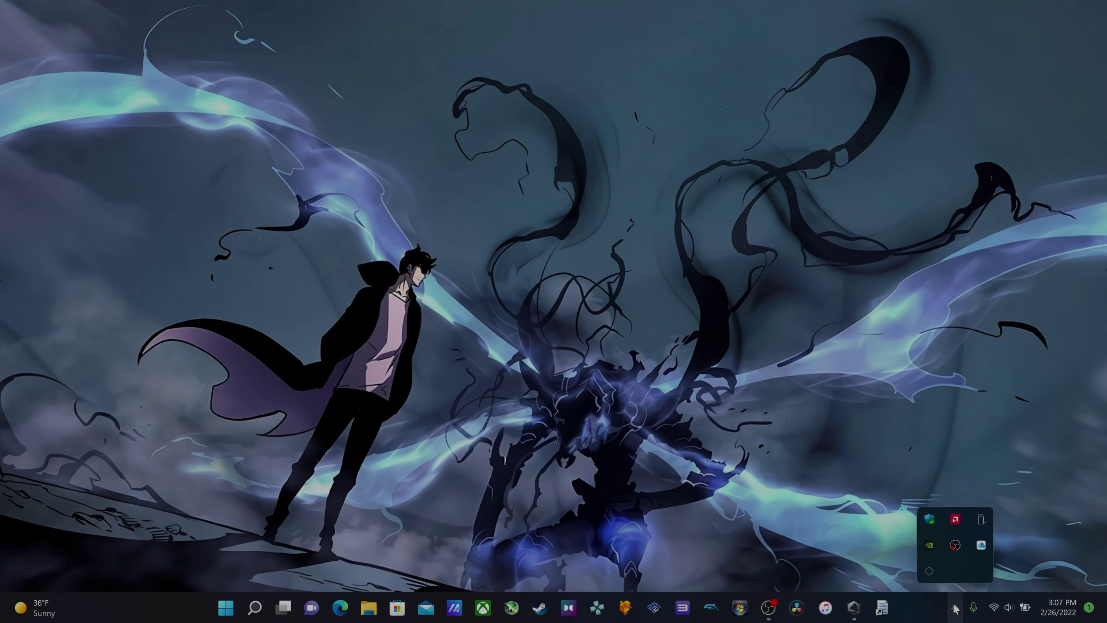
pyautogui.click(930, 572)
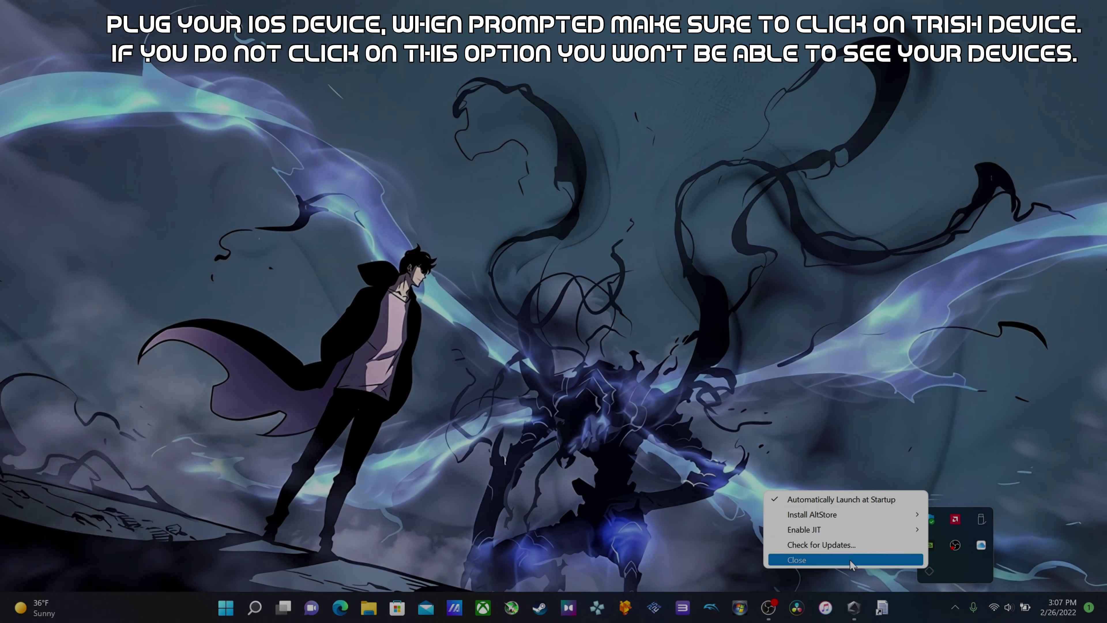
pyautogui.click(905, 321)
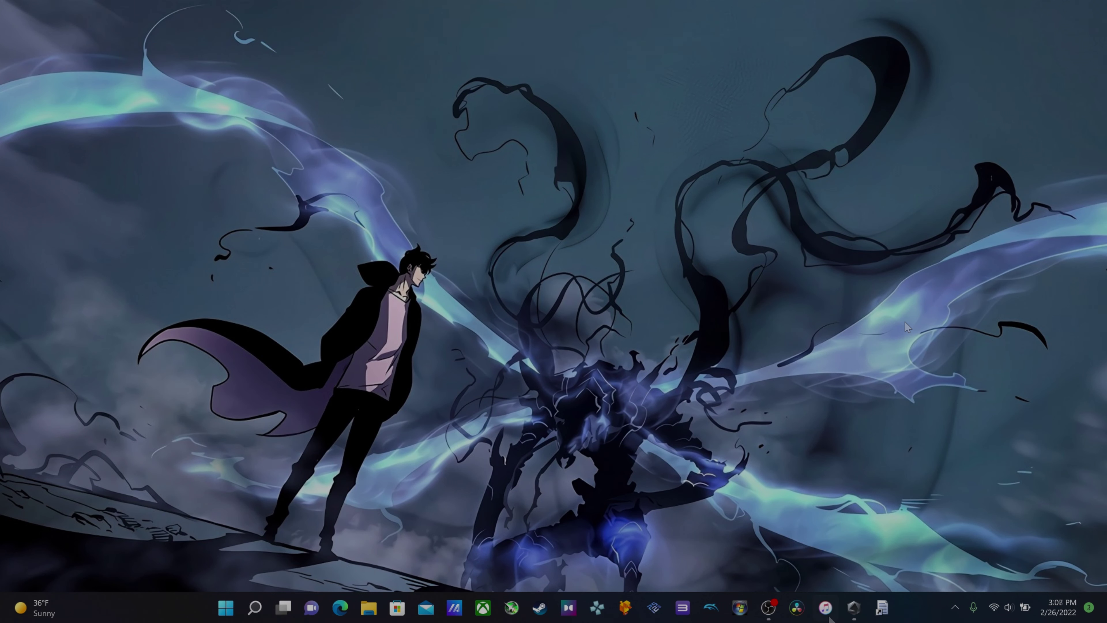
# Step: Enable JIT for DiOS (Beta) on the connected iPad through AltServer in the system tray, and dismiss the resulting message
pyautogui.click(955, 609)
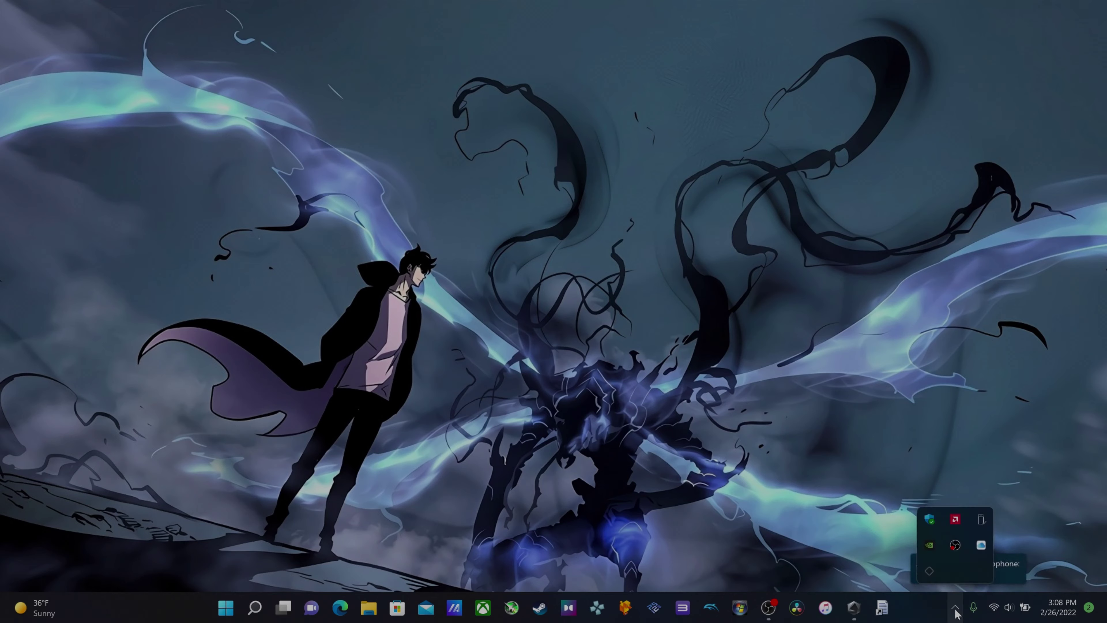
pyautogui.click(930, 569)
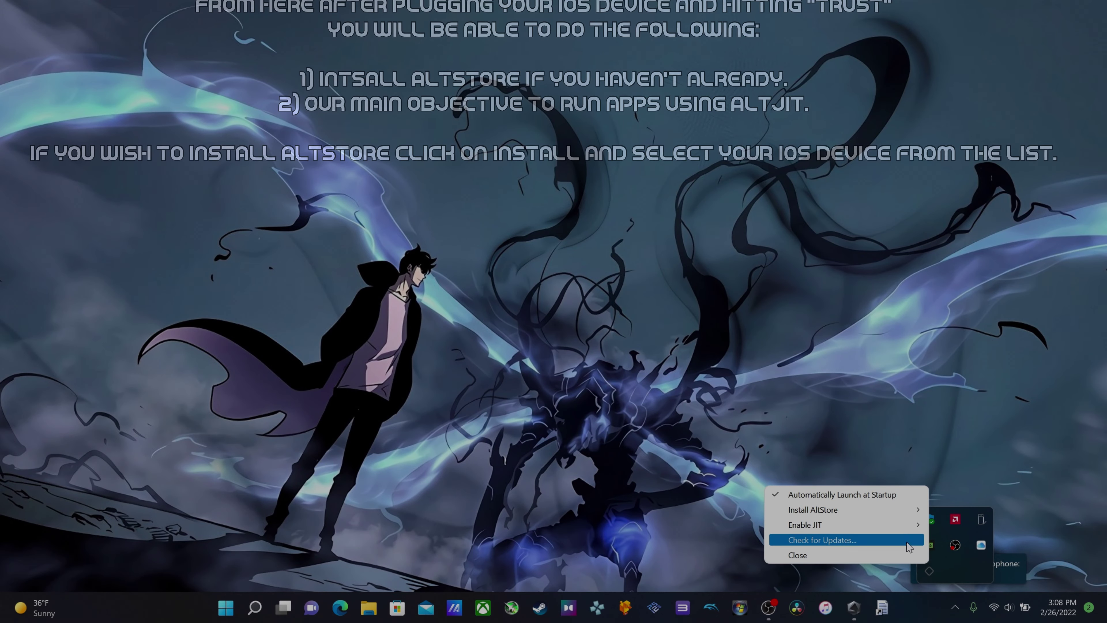
pyautogui.moveTo(909, 516)
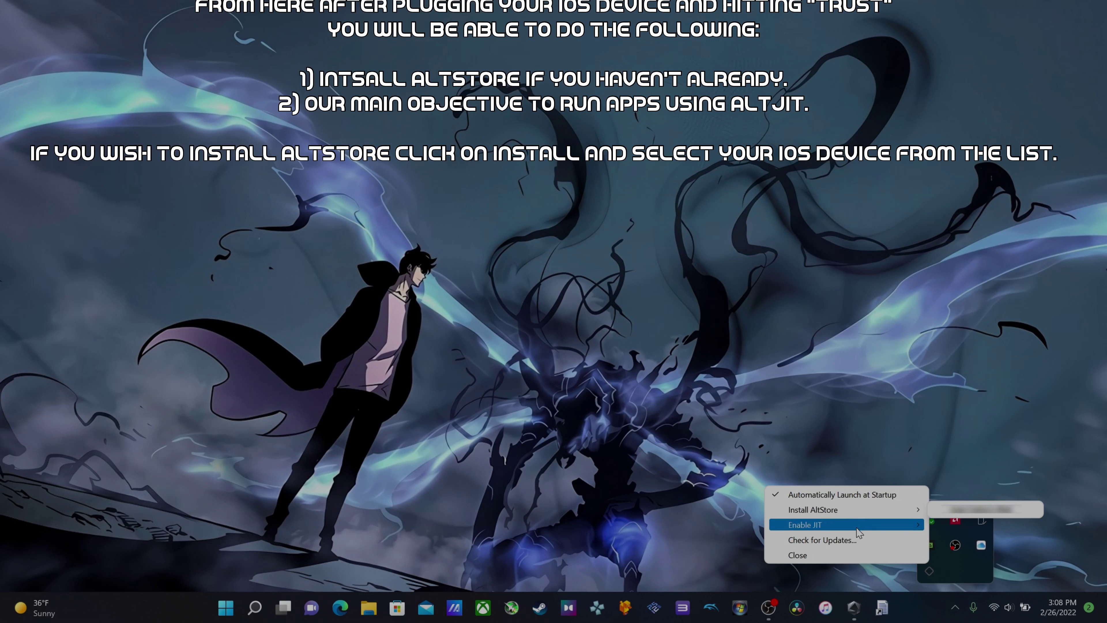
pyautogui.moveTo(865, 525)
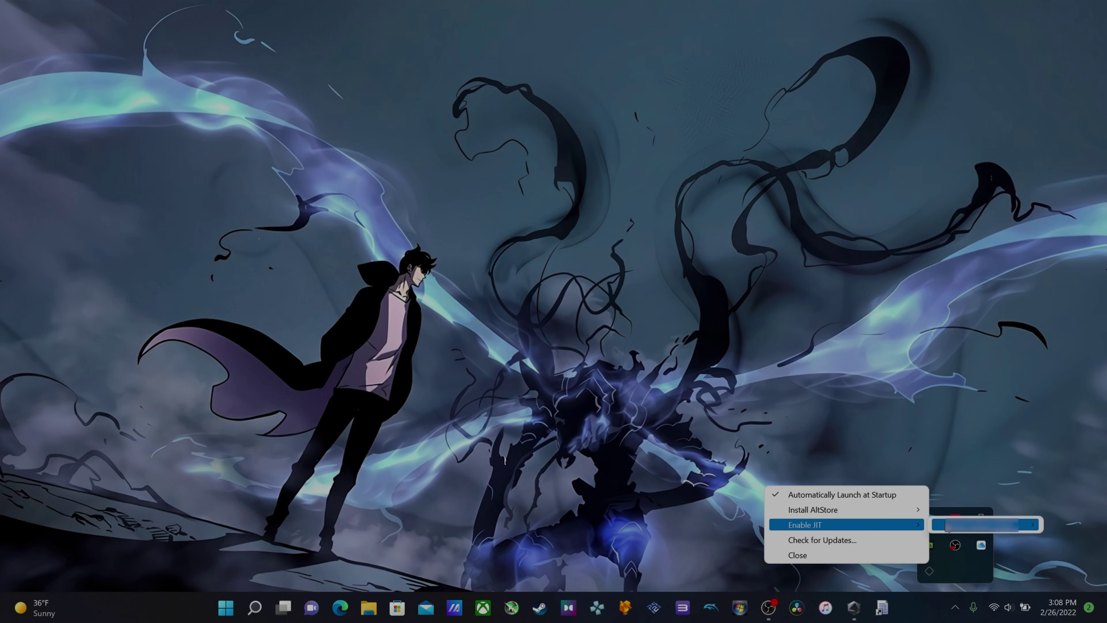
pyautogui.moveTo(953, 529)
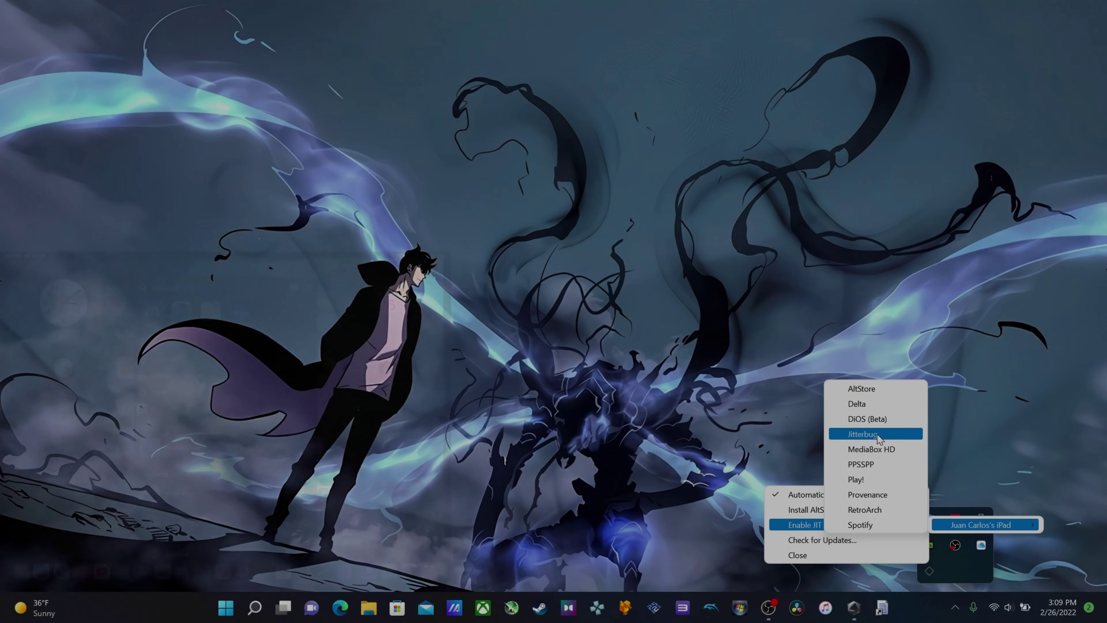
pyautogui.click(880, 420)
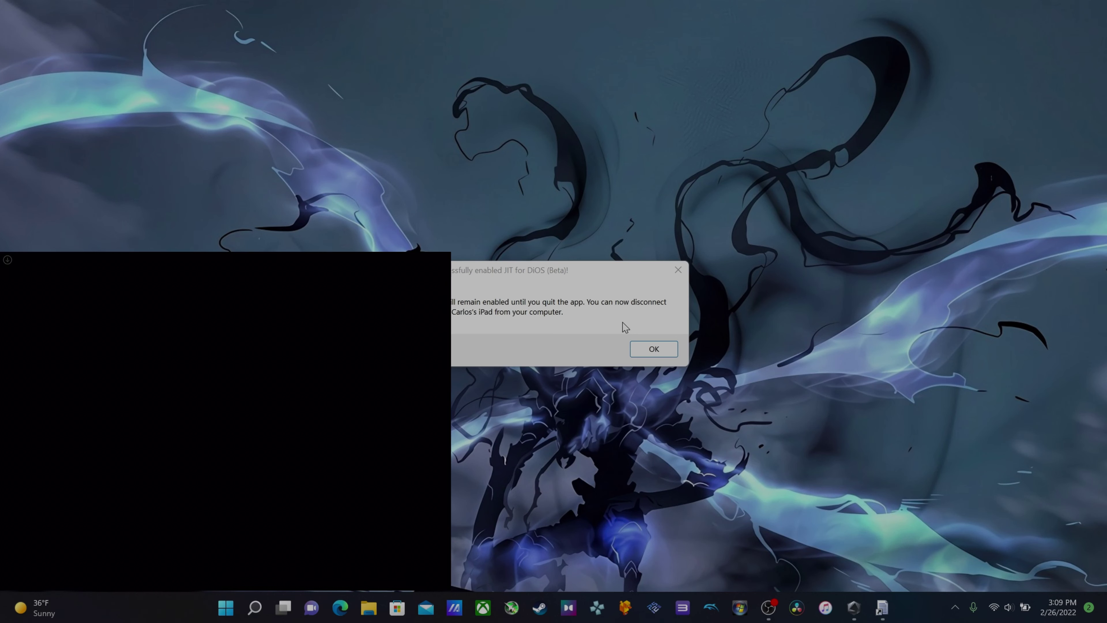
pyautogui.click(659, 351)
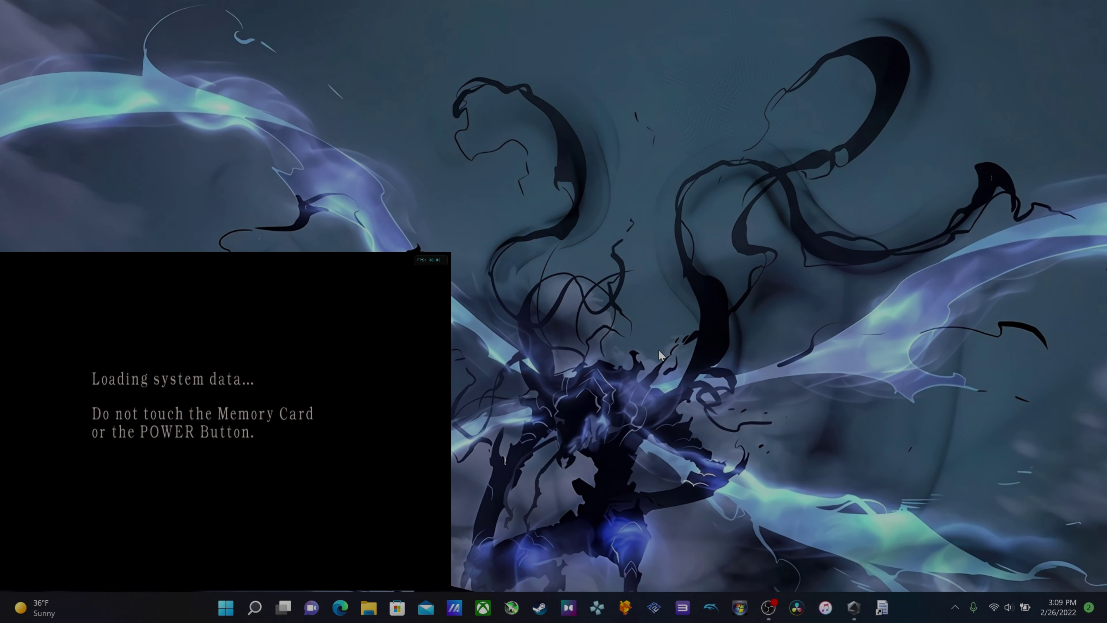